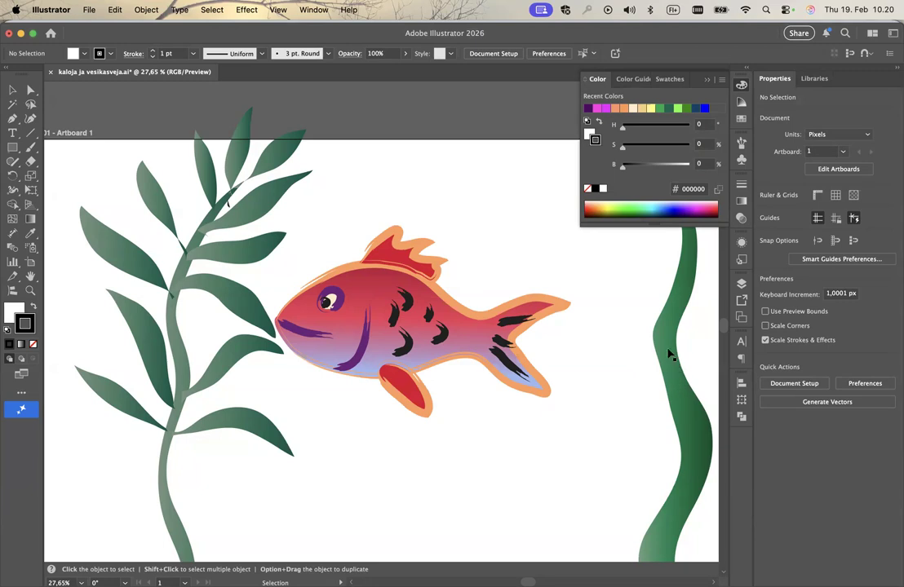
# Step: Review the 1920 x 1080 Art & Illustration preset and its width for a new document, without creating it
pyautogui.click(90, 9)
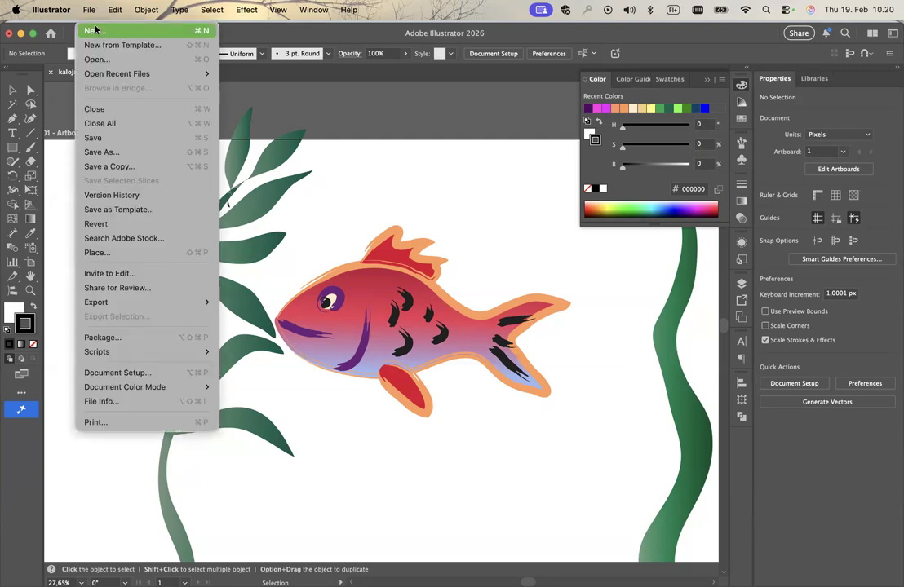
pyautogui.click(96, 31)
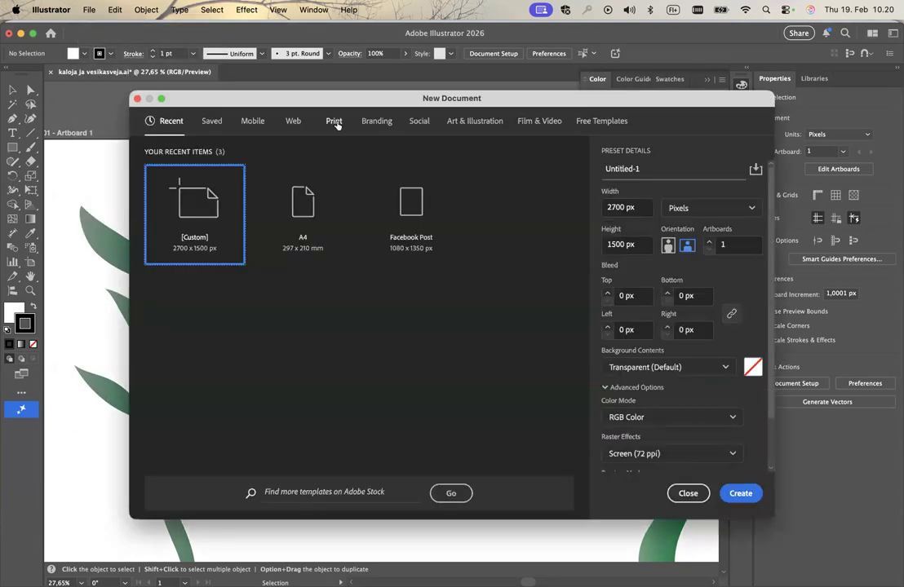
pyautogui.click(460, 122)
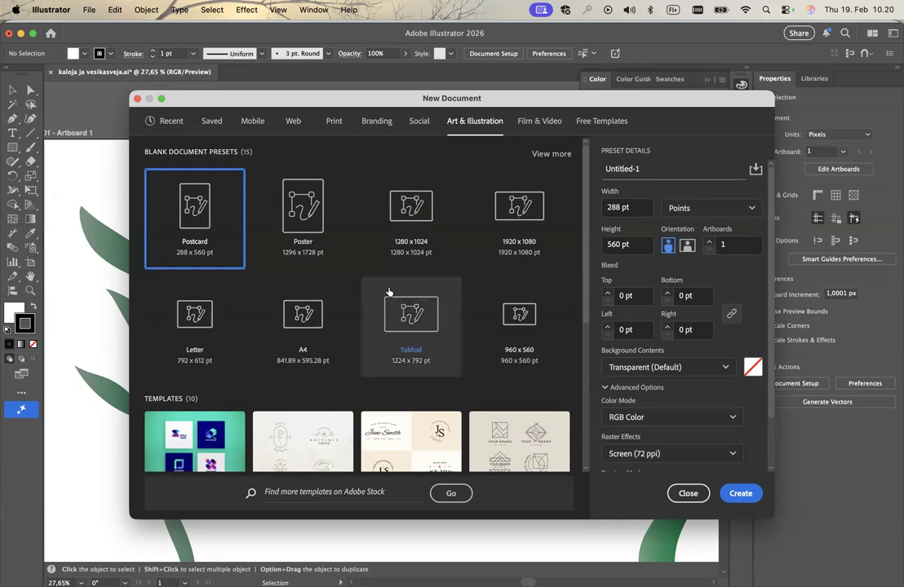
pyautogui.click(521, 219)
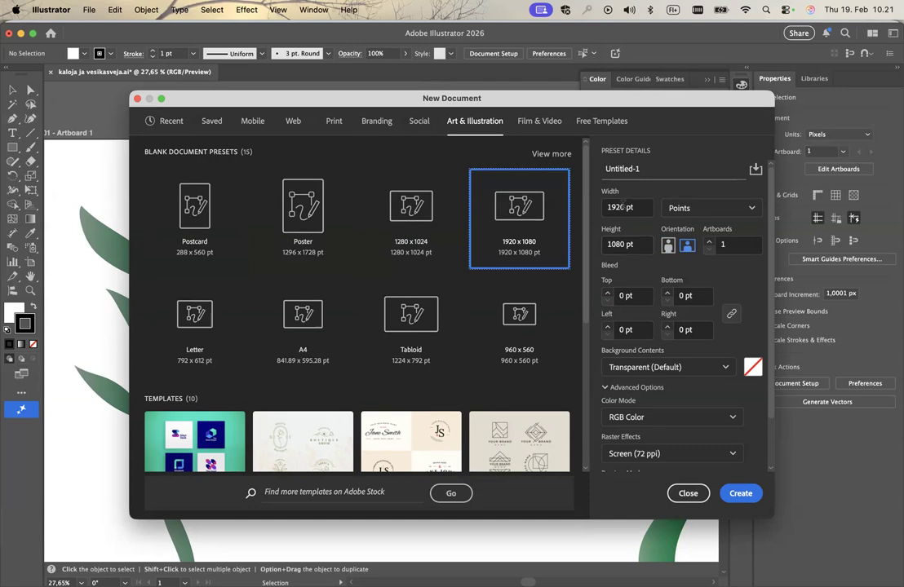
pyautogui.doubleClick(620, 207)
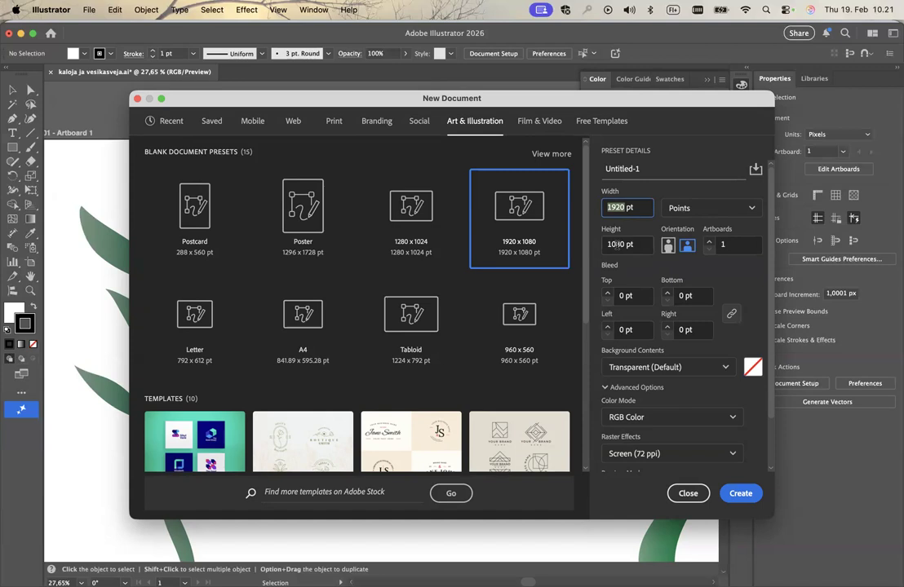
pyautogui.click(688, 494)
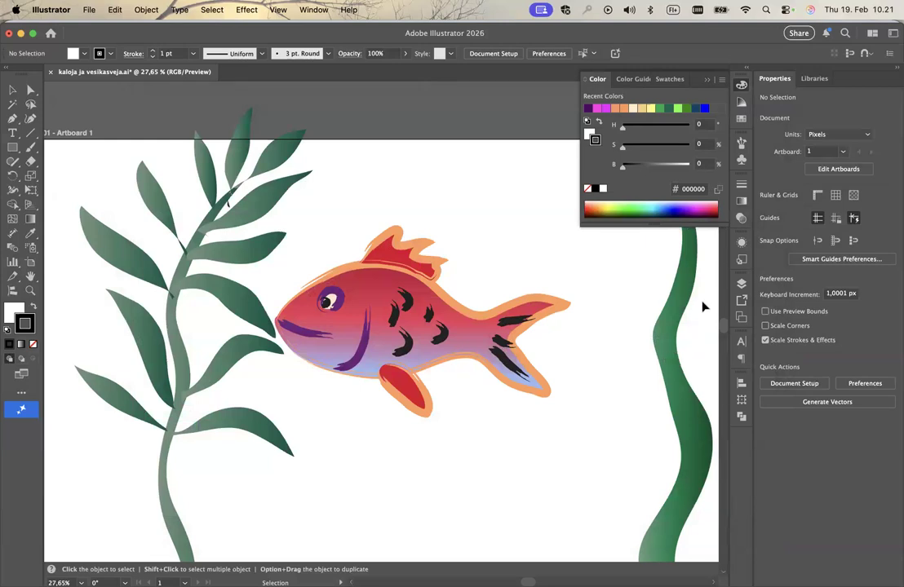
# Step: Show the document's layer list and make the kala1 layer active
pyautogui.click(742, 284)
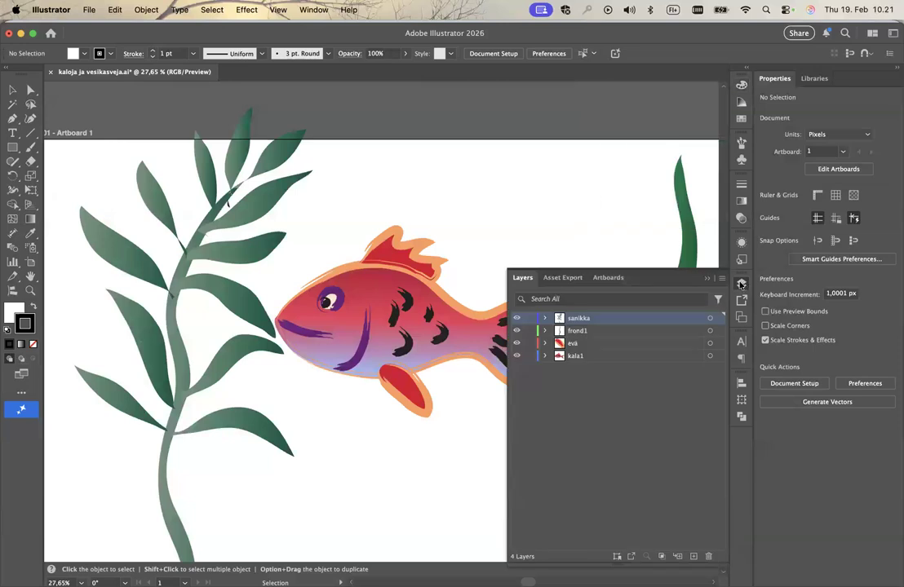
pyautogui.hscroll(5, 378, 340)
pyautogui.scroll(-2, 378, 339)
pyautogui.hscroll(-2, 378, 339)
pyautogui.scroll(-1, 377, 339)
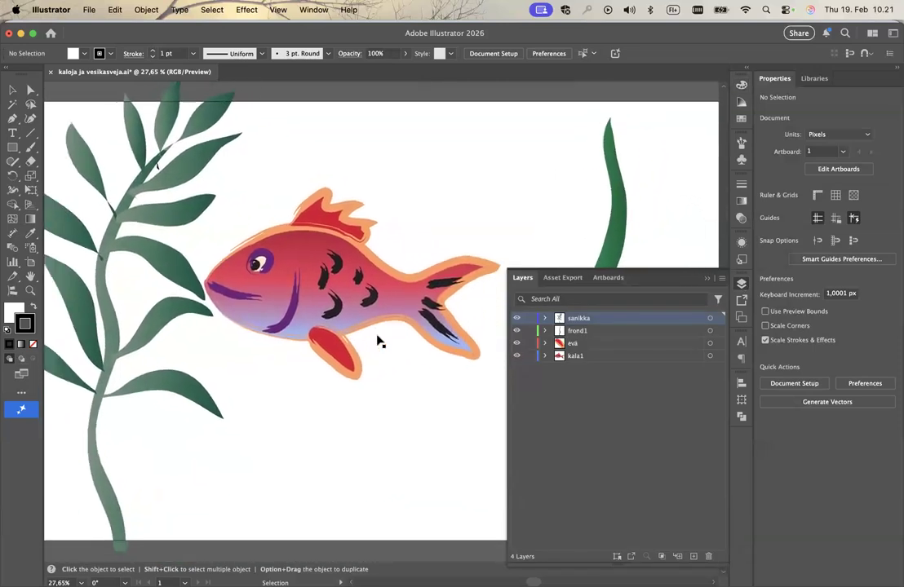
pyautogui.click(576, 357)
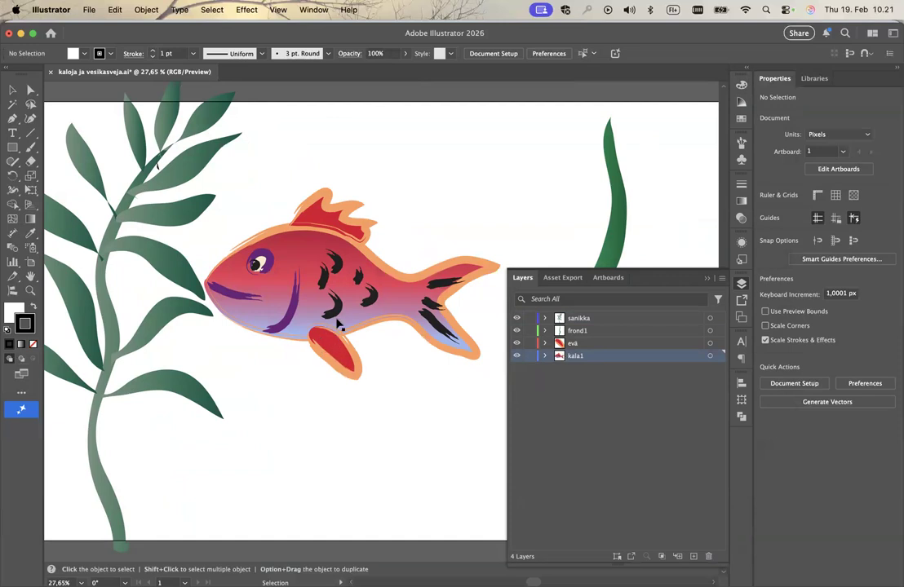
# Step: Rename the evä layer as fin and check its content by hiding and showing the layer
pyautogui.click(581, 344)
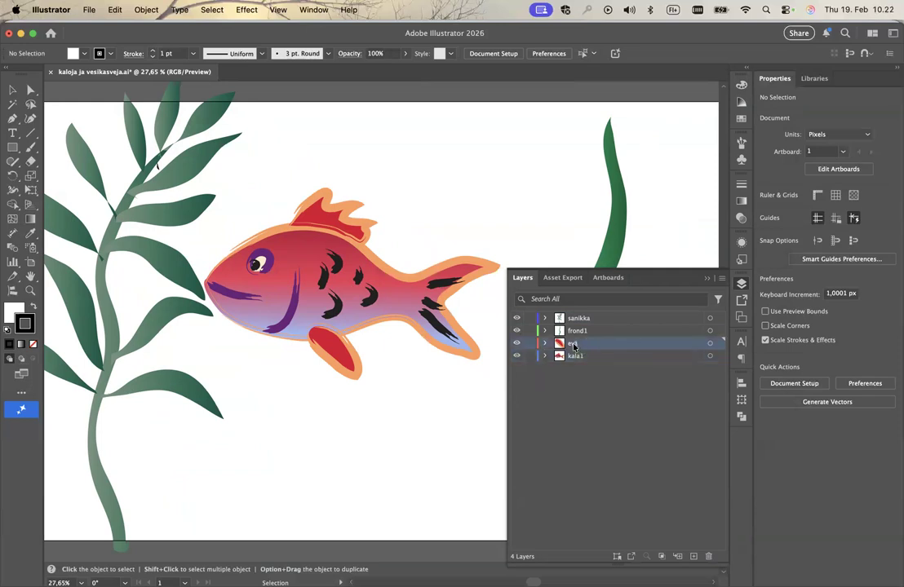
pyautogui.doubleClick(575, 345)
pyautogui.write('fin')
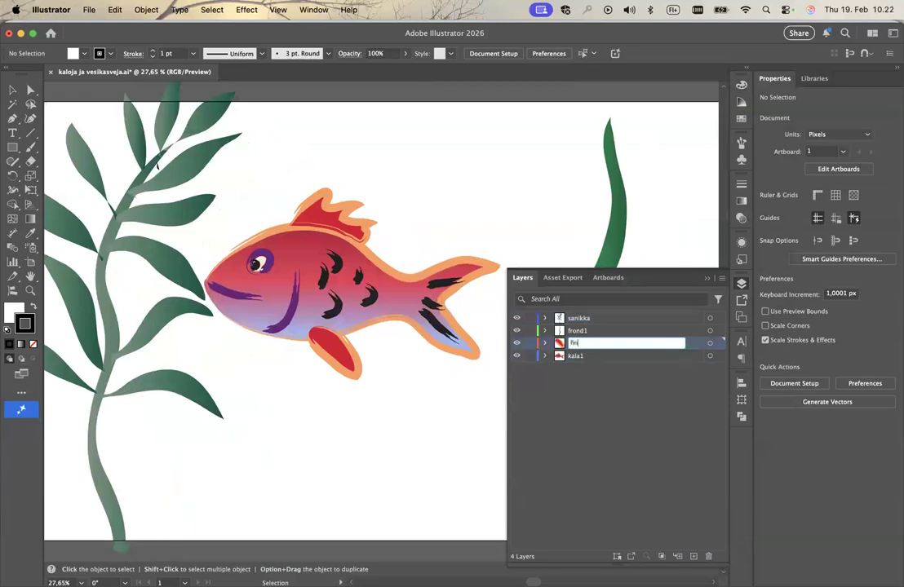
pyautogui.press('Return')
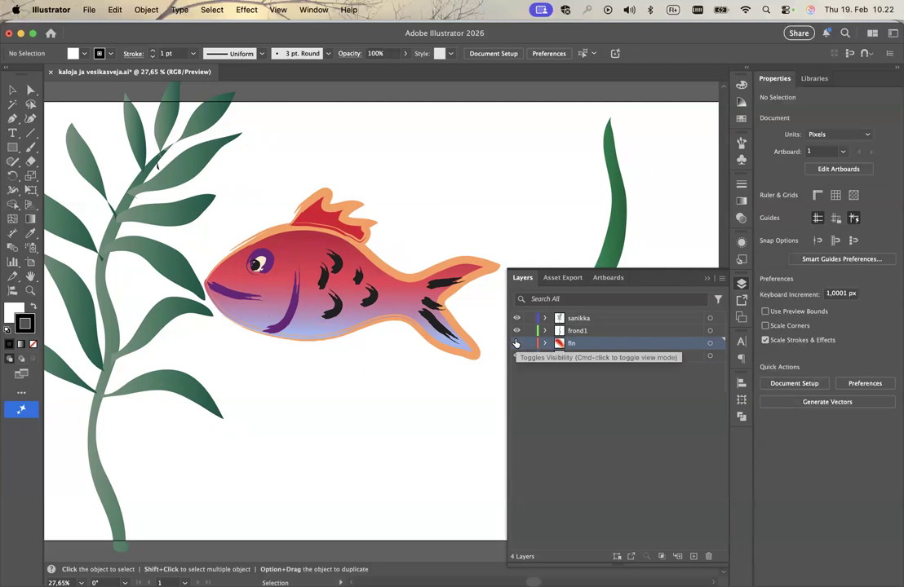
pyautogui.click(516, 344)
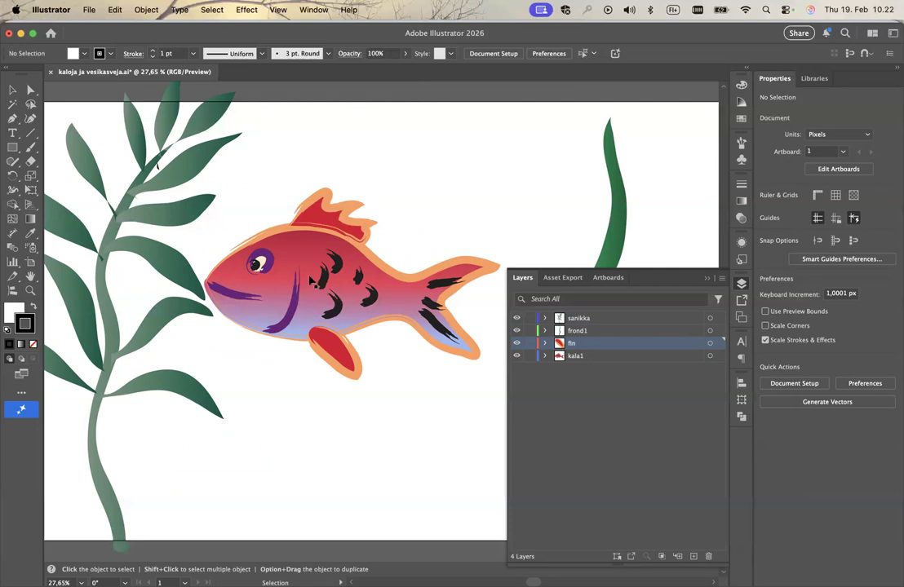
# Step: Make the frond1 layer active, switch to the sanikka layer and select all of its artwork
pyautogui.click(589, 332)
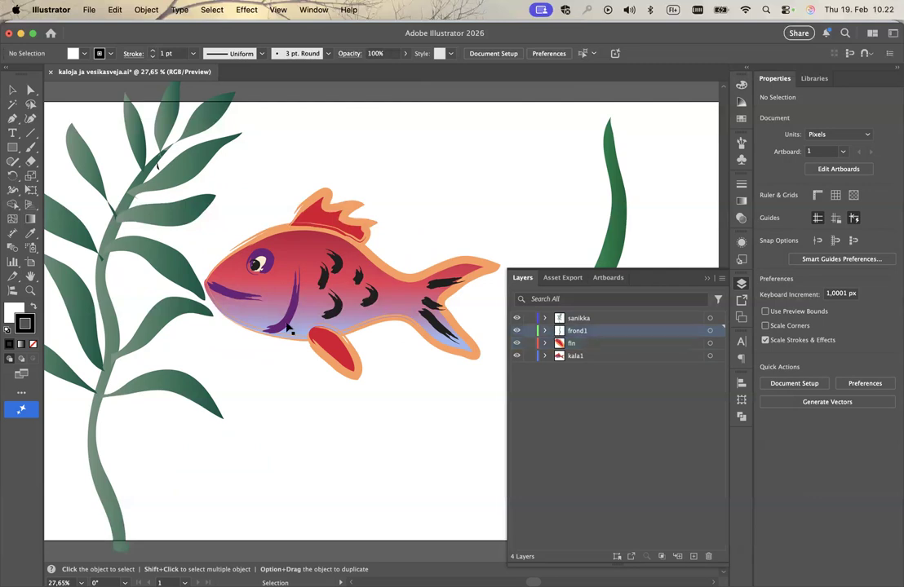
pyautogui.scroll(3, 287, 328)
pyautogui.hscroll(-2, 287, 328)
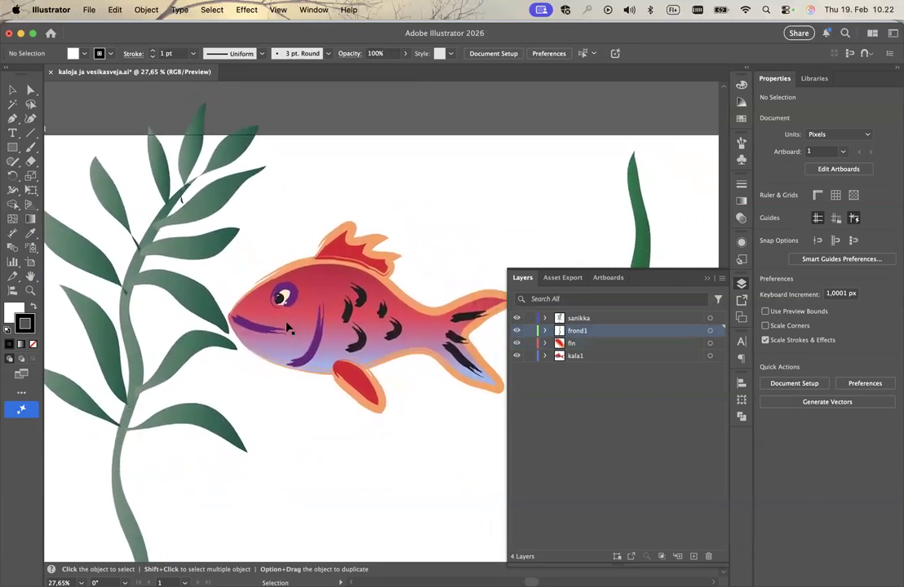
pyautogui.click(593, 320)
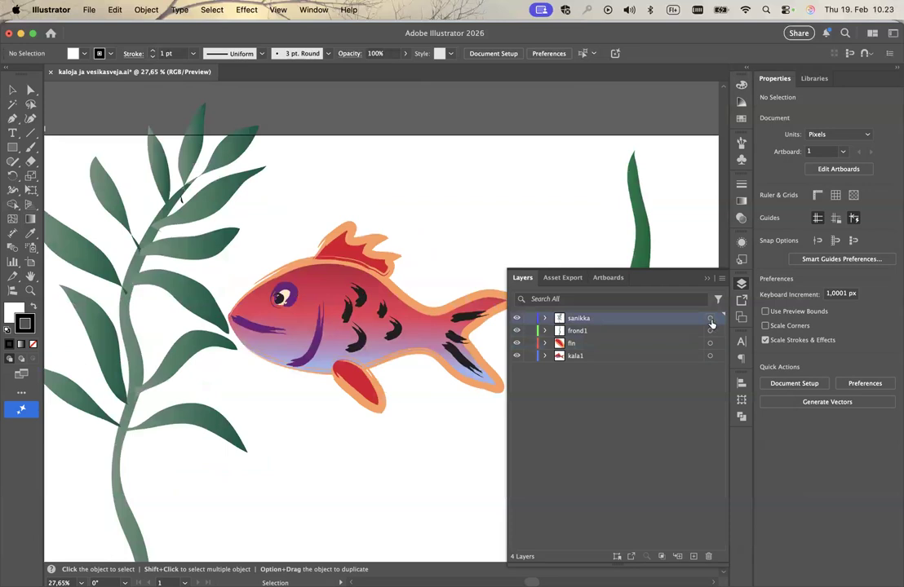
pyautogui.click(710, 322)
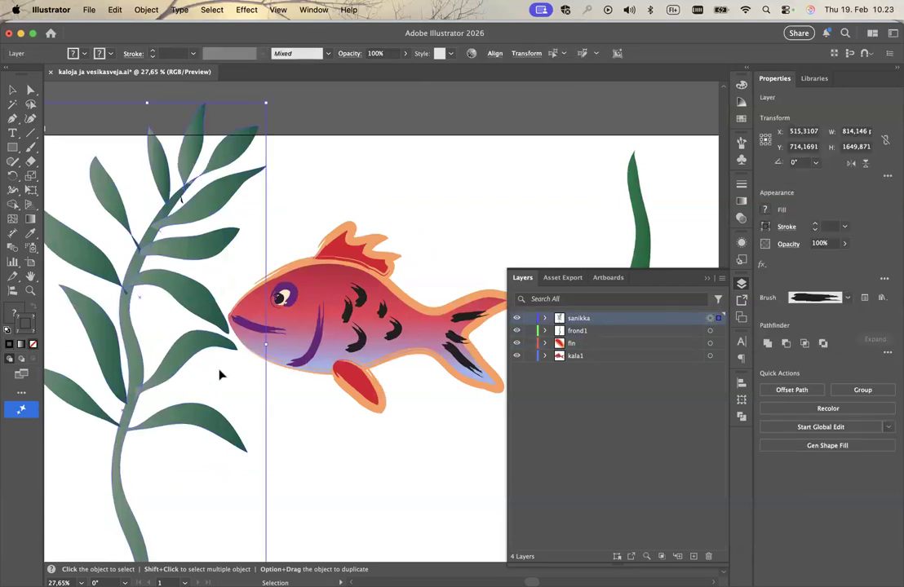
pyautogui.press('a')
pyautogui.press('v')
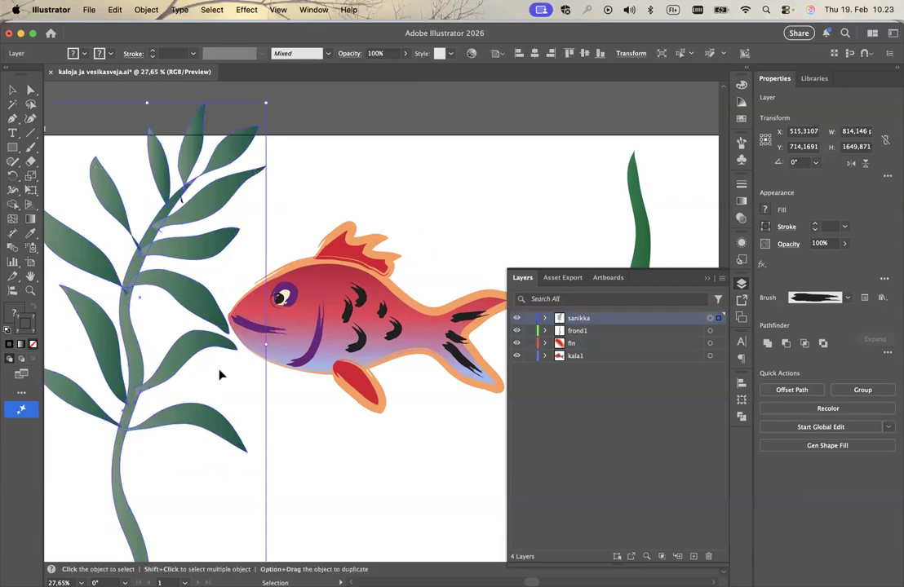
# Step: Rotate the leafy sanikka plant clockwise to about 319° and move it right so its leaves overlap the fish's head
pyautogui.scroll(-3, 218, 375)
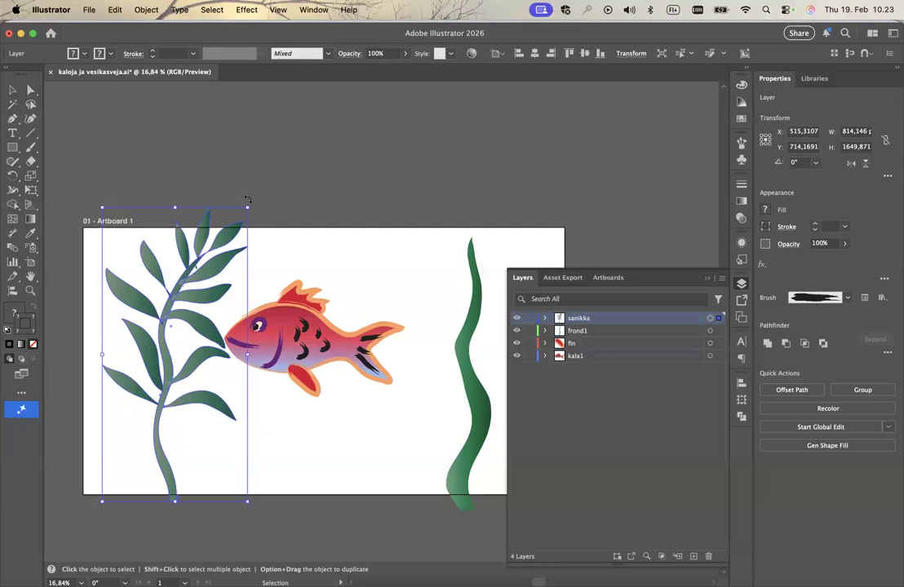
pyautogui.moveTo(247, 199); pyautogui.dragTo(258, 205)
pyautogui.moveTo(332, 271); pyautogui.dragTo(344, 280)
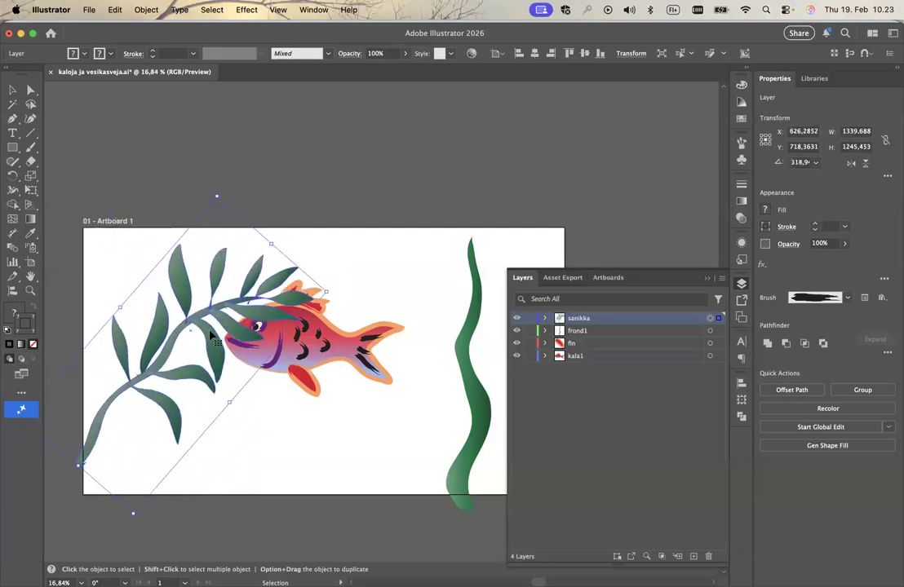
pyautogui.moveTo(214, 346); pyautogui.dragTo(249, 342)
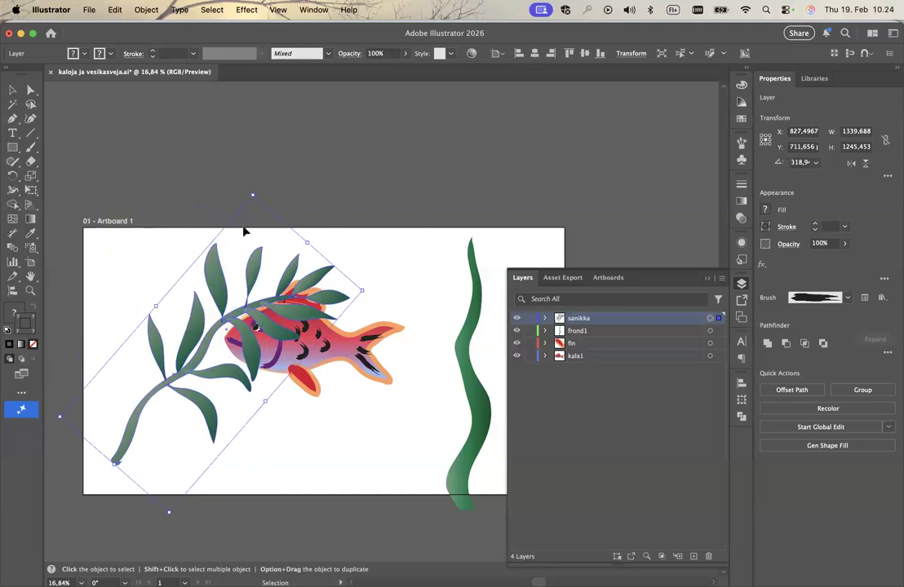
# Step: On the frond1 layer, move the wavy frond slightly left and rotate it counterclockwise to about 37.6°
pyautogui.click(587, 331)
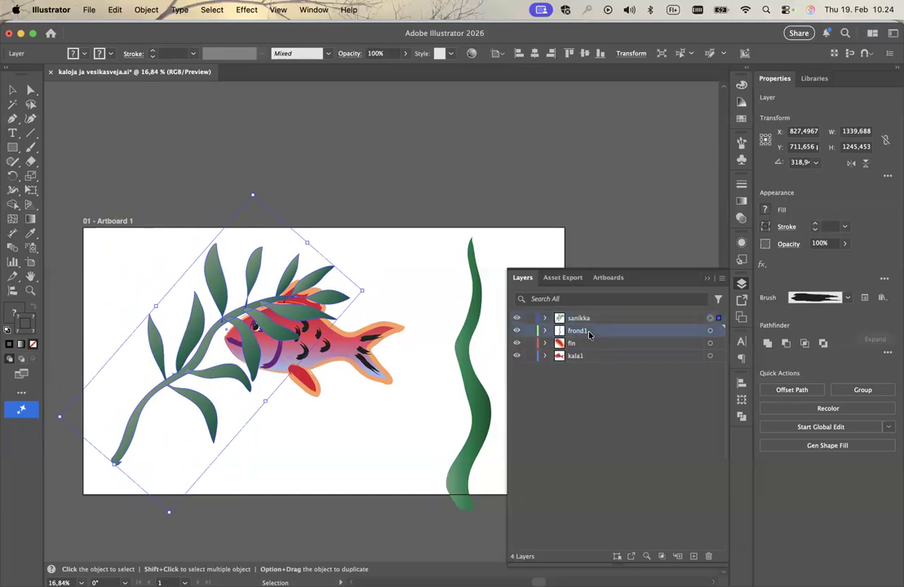
pyautogui.click(480, 421)
pyautogui.moveTo(480, 421); pyautogui.dragTo(458, 415)
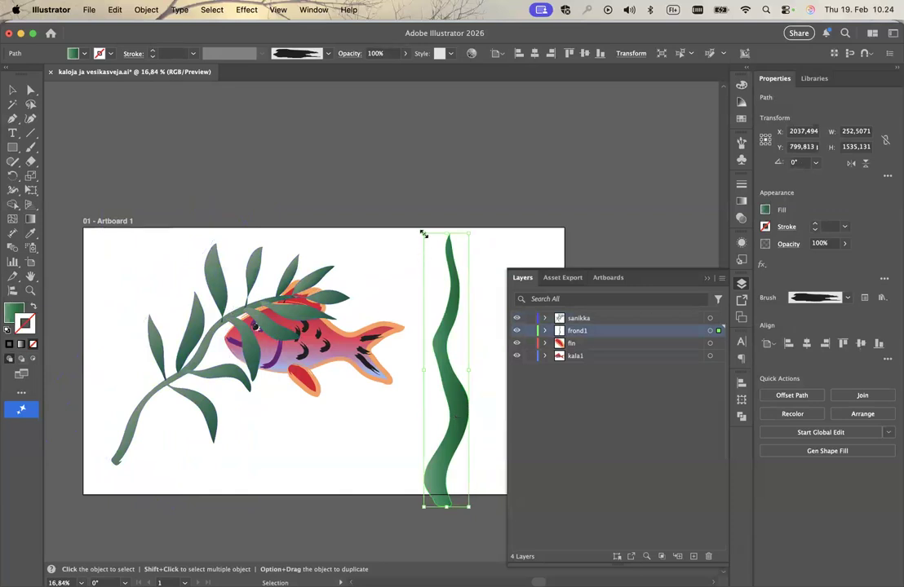
pyautogui.moveTo(418, 230); pyautogui.dragTo(351, 289)
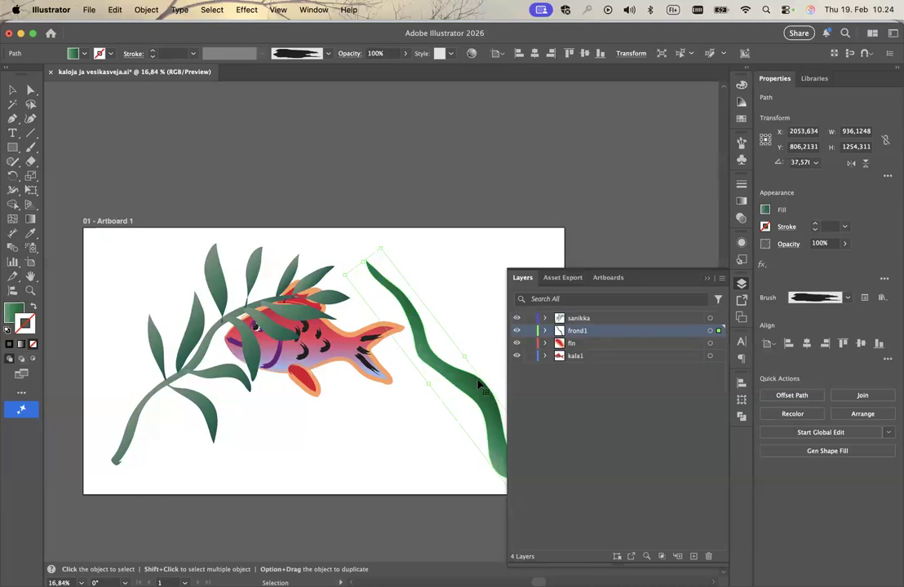
# Step: Move the tilted frond over the fish's tail and back clear of it, to about X 2134, Y 783 px
pyautogui.moveTo(460, 378); pyautogui.dragTo(444, 370)
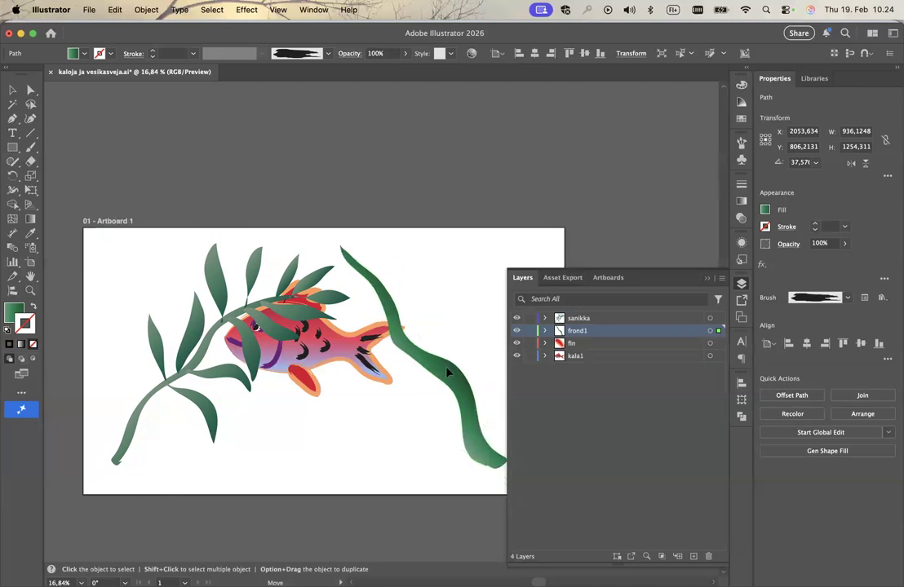
pyautogui.hscroll(5, 445, 372)
pyautogui.moveTo(403, 375); pyautogui.dragTo(444, 386)
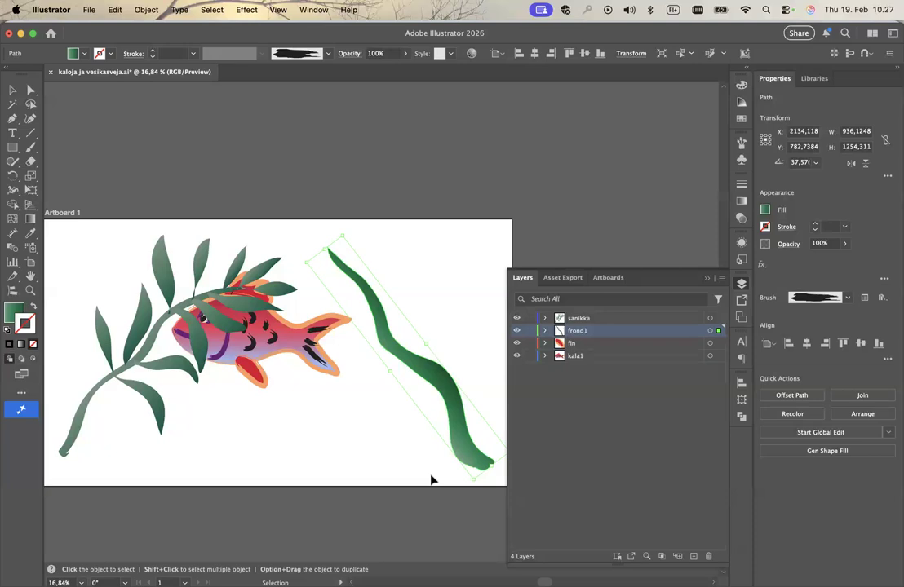
pyautogui.scroll(-5, 432, 481)
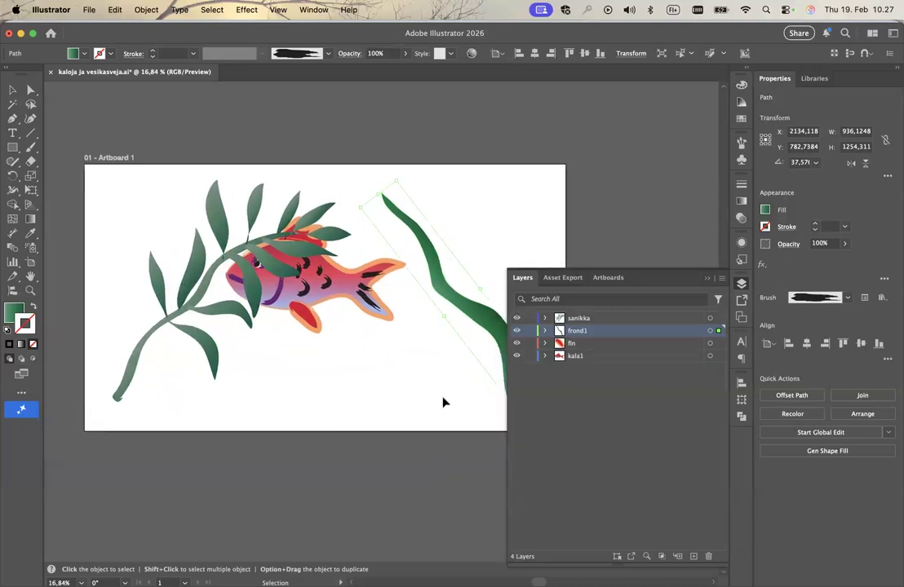